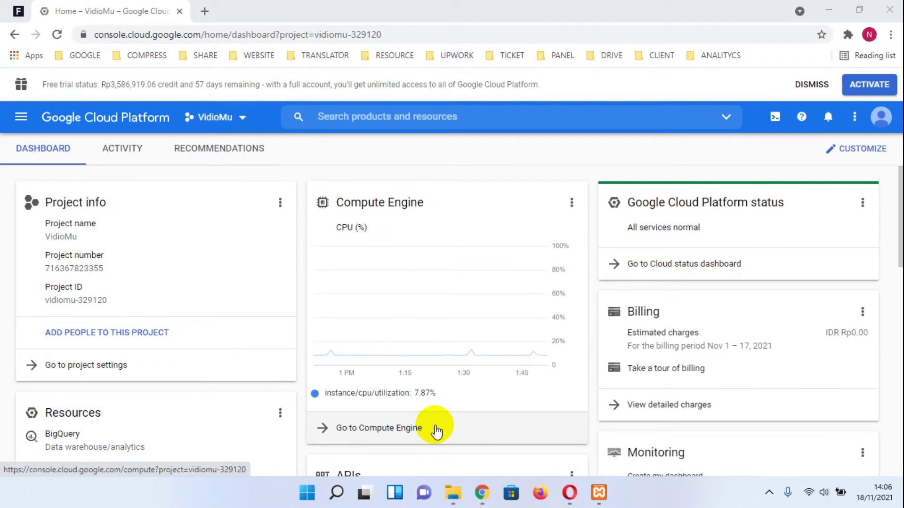
Step: Open the network details of the blog-vm instance from the Compute Engine VM instances list
left_click(435, 428)
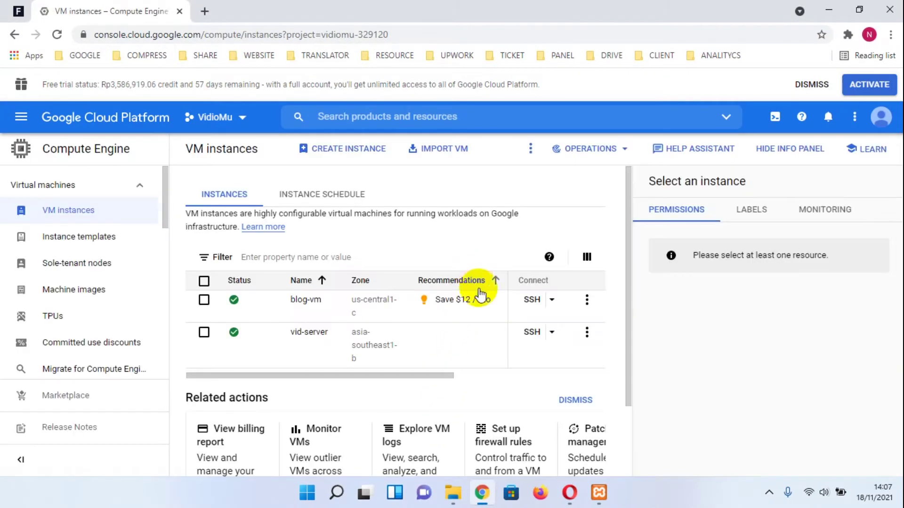
left_click_drag(432, 375, 289, 374)
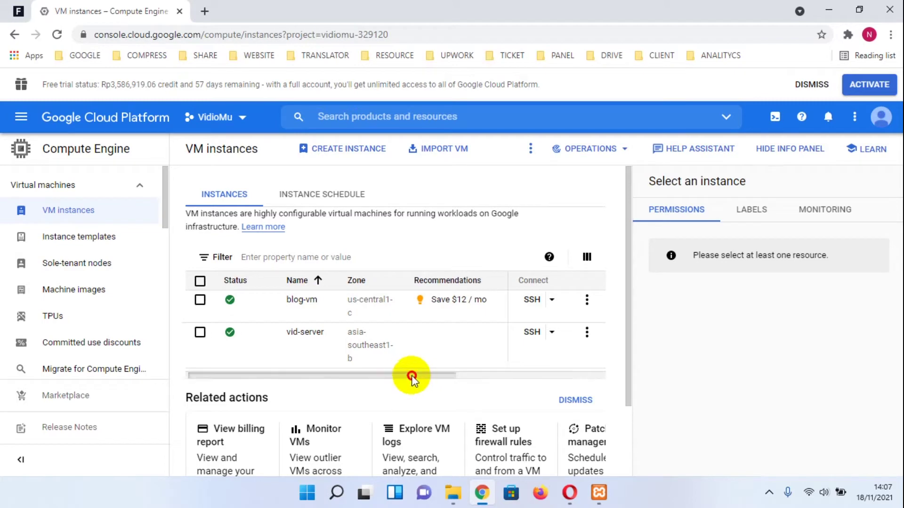
left_click_drag(412, 376, 565, 382)
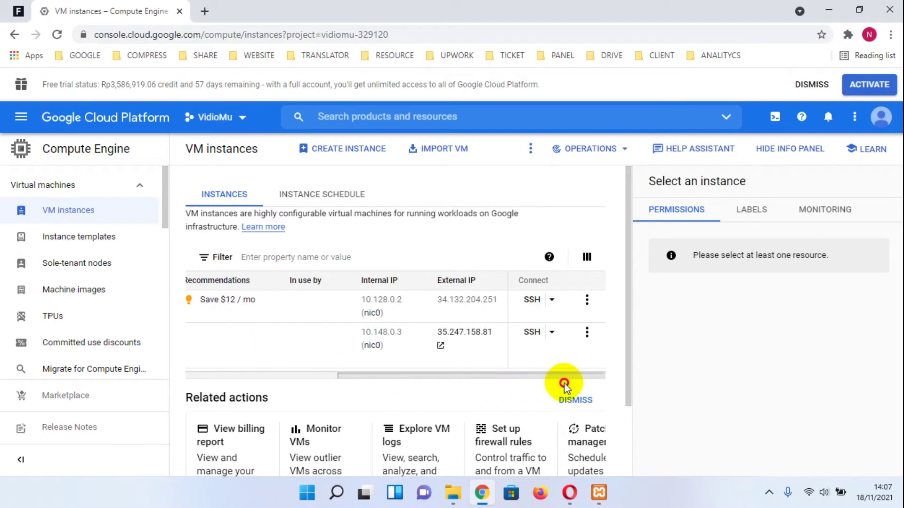
left_click(587, 301)
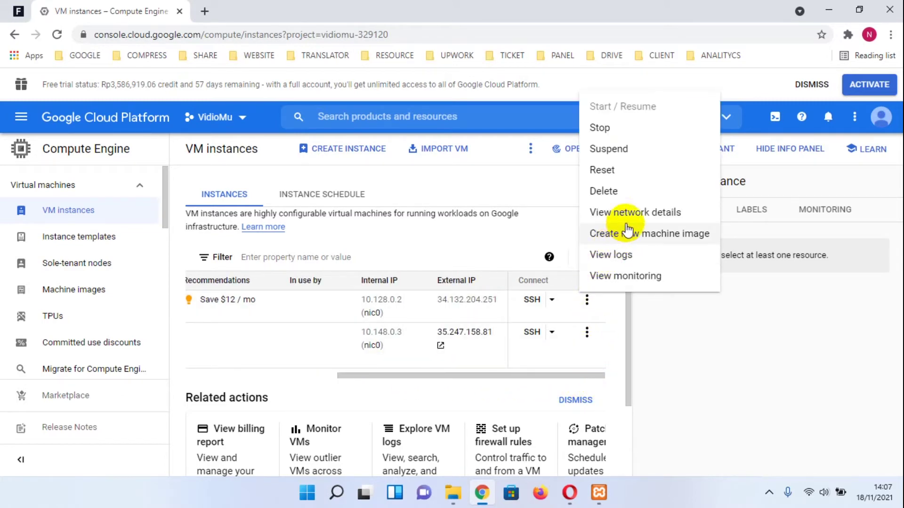
left_click(626, 215)
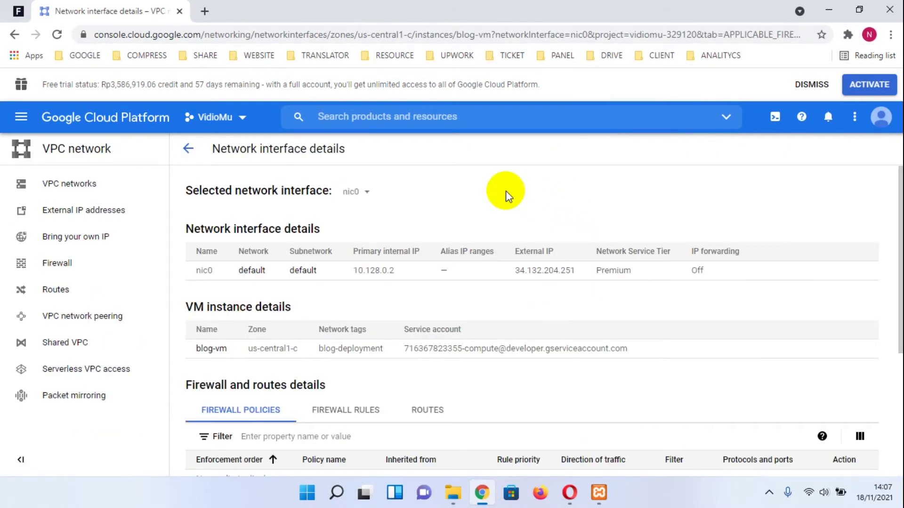
Step: Start a new VPC firewall rule named Port999VM with the description "For Our Panel"
left_click(89, 266)
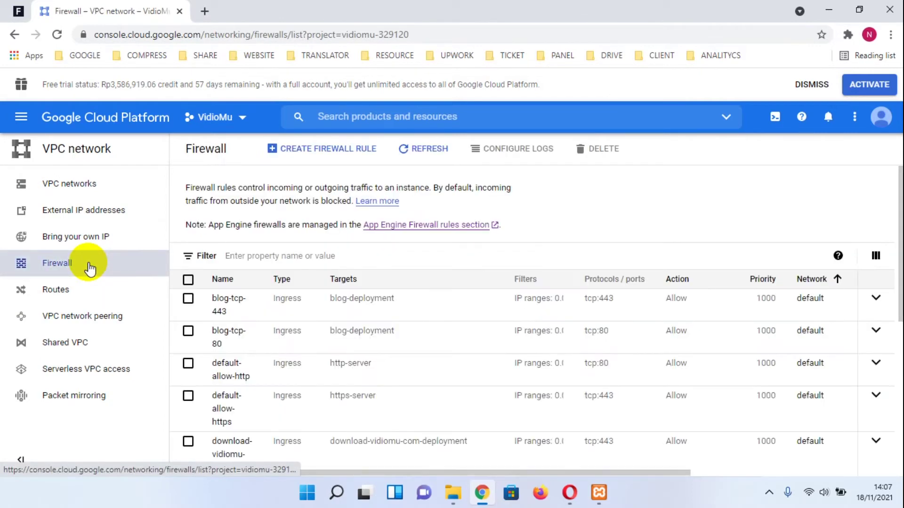
left_click(320, 159)
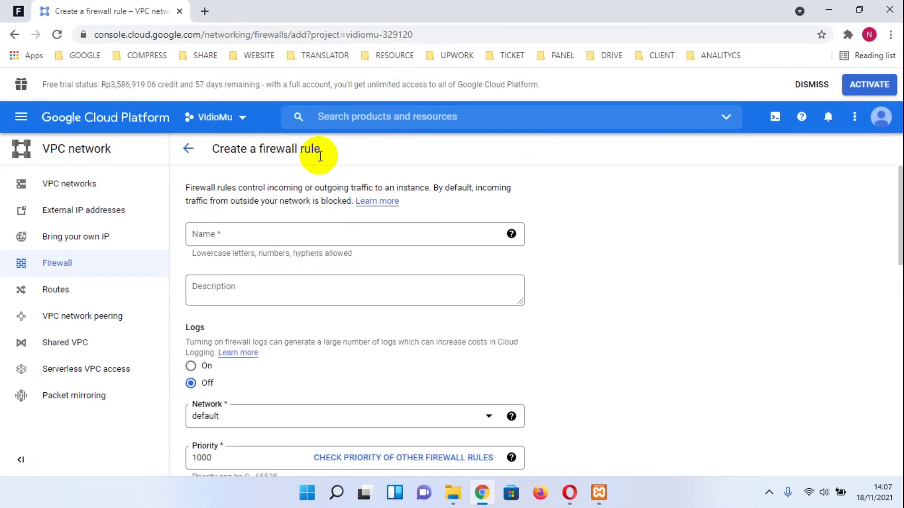
left_click(307, 237)
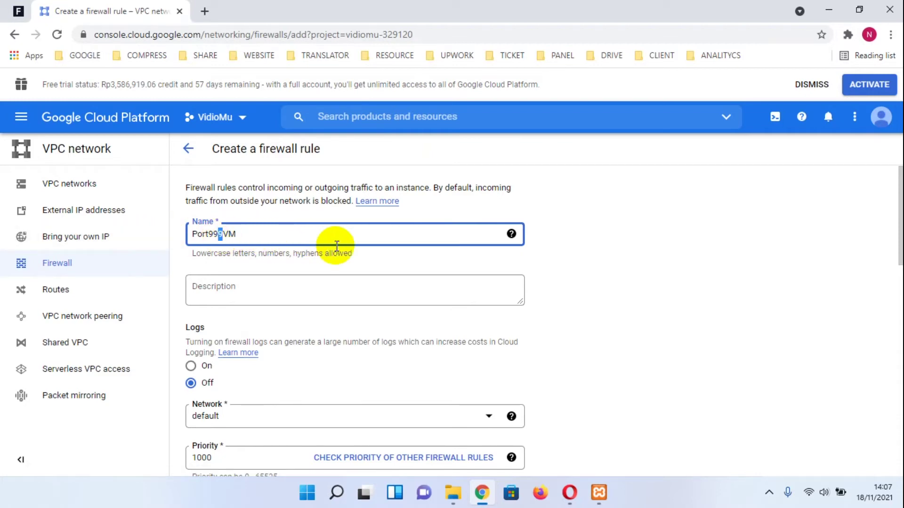
left_click(253, 289)
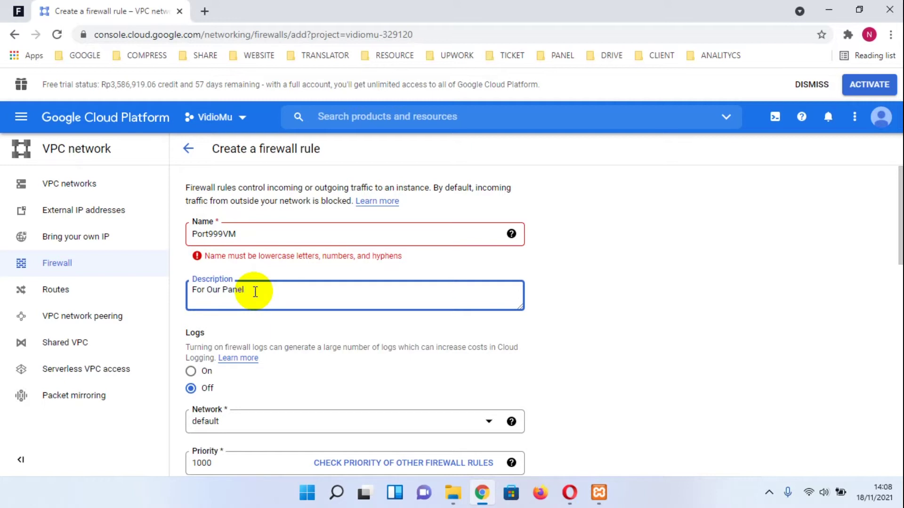
Step: Correct the firewall rule's name to all lowercase as port999vm
left_click(171, 233)
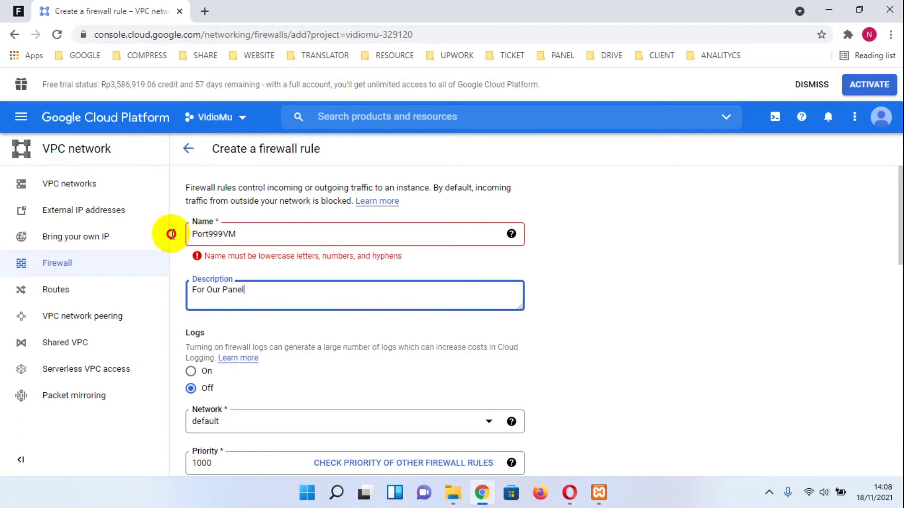
double_click(189, 234)
left_click(181, 234)
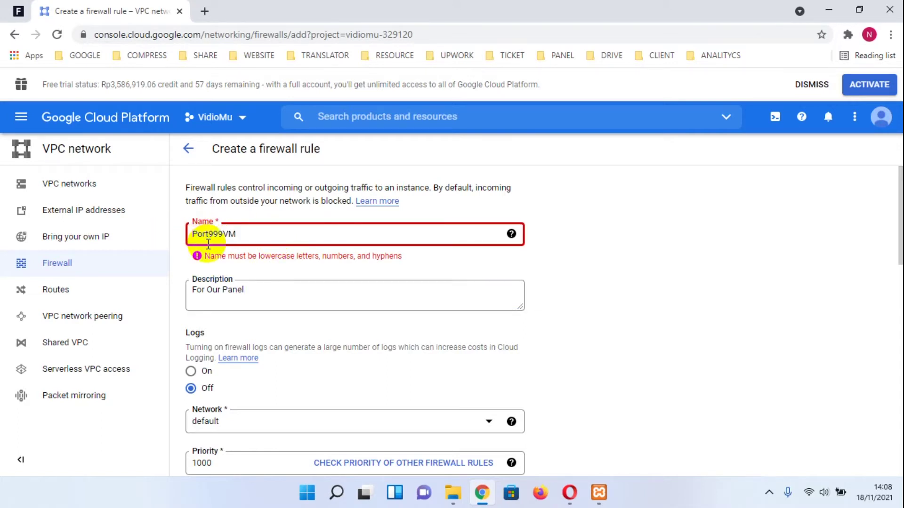
double_click(239, 234)
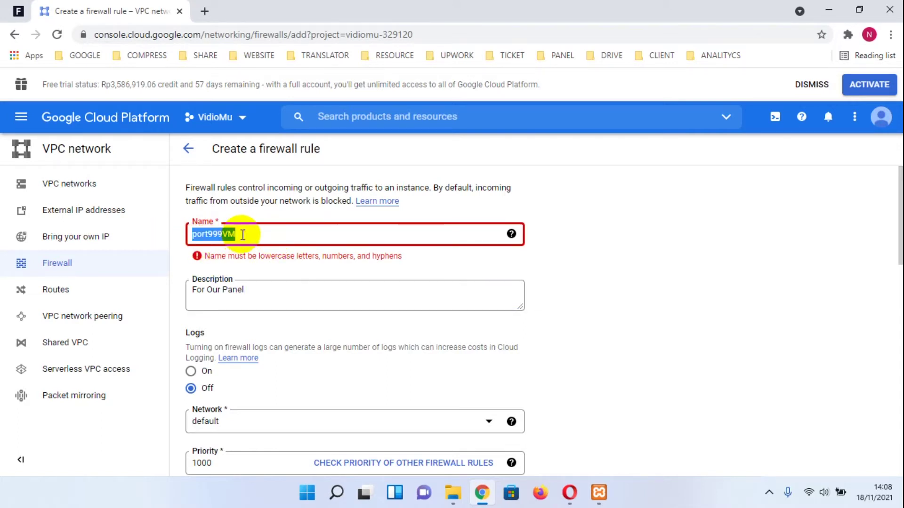
left_click(243, 234)
key("BackSpace")
type("vm")
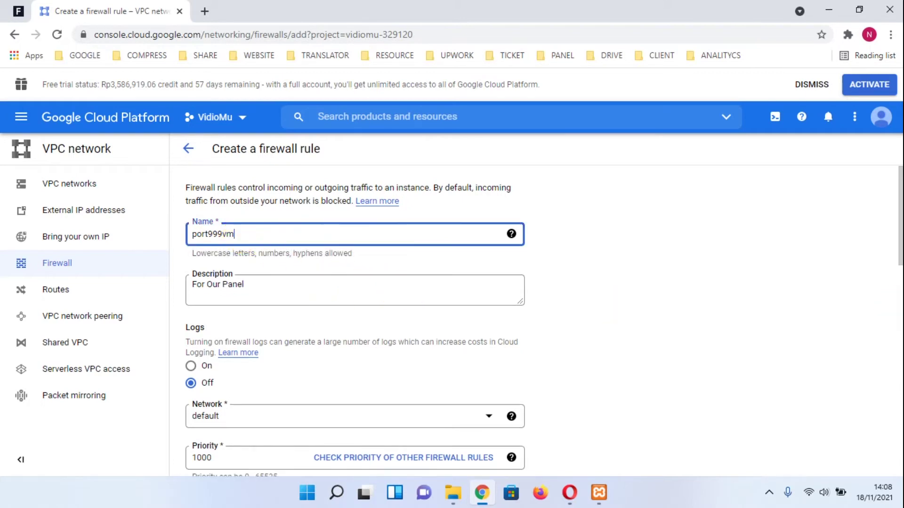
Step: Set the rule's logs to Off and its priority to 1
scroll(890, 212, "down", 2)
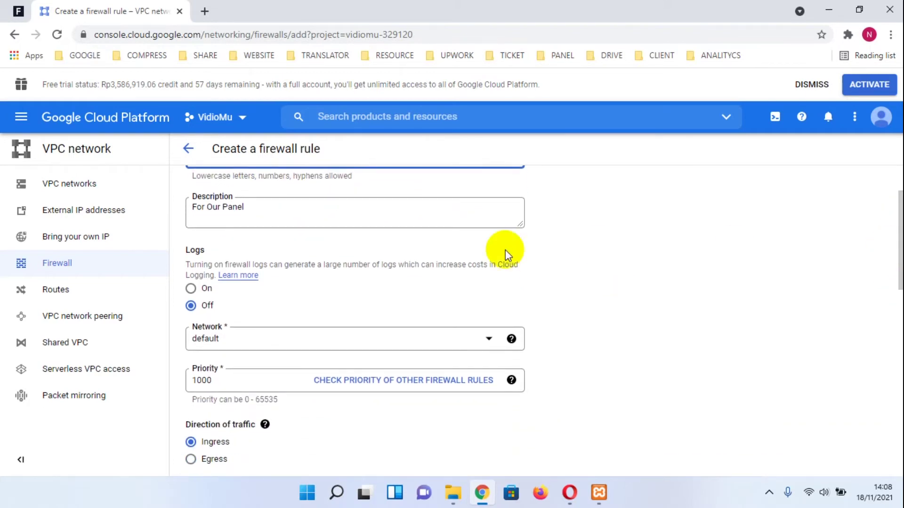
left_click(191, 288)
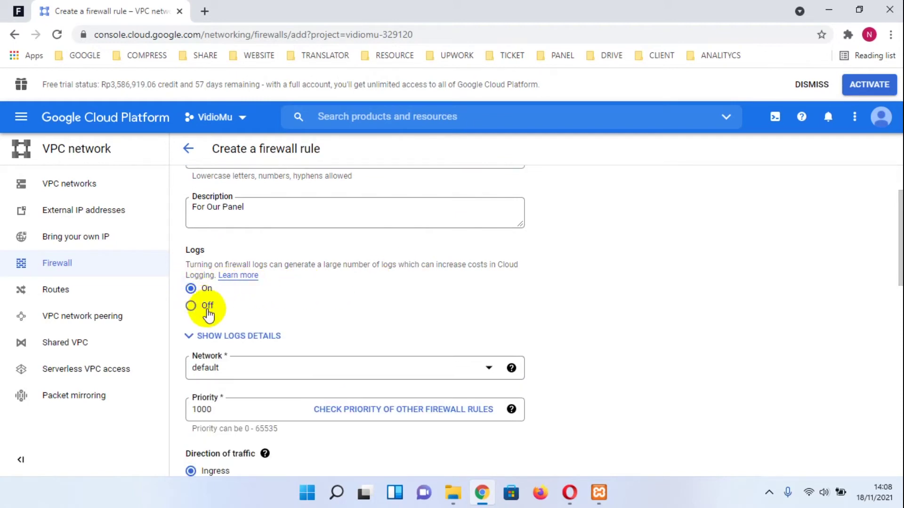
left_click(206, 307)
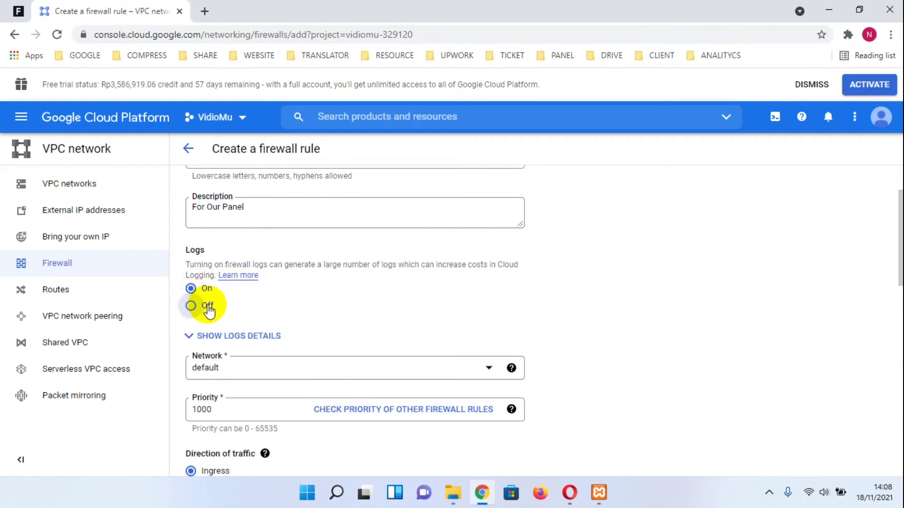
left_click_drag(890, 256, 898, 284)
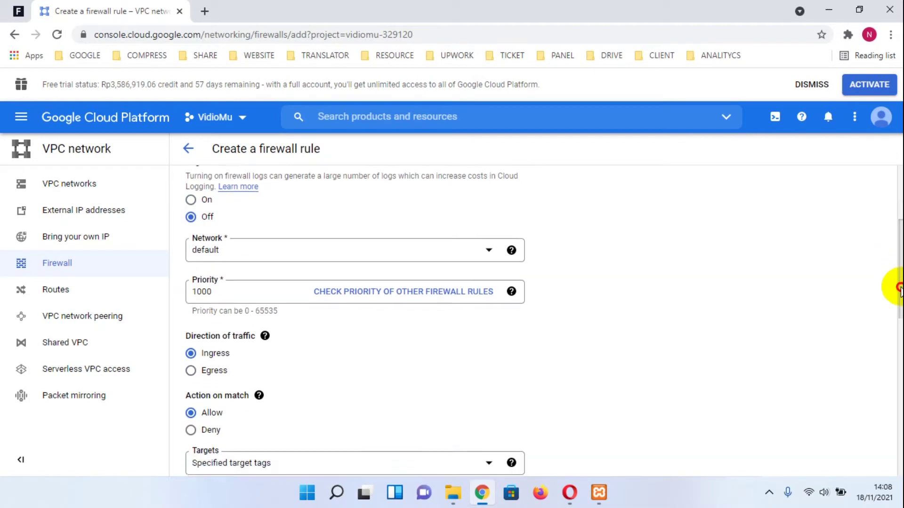
double_click(221, 287)
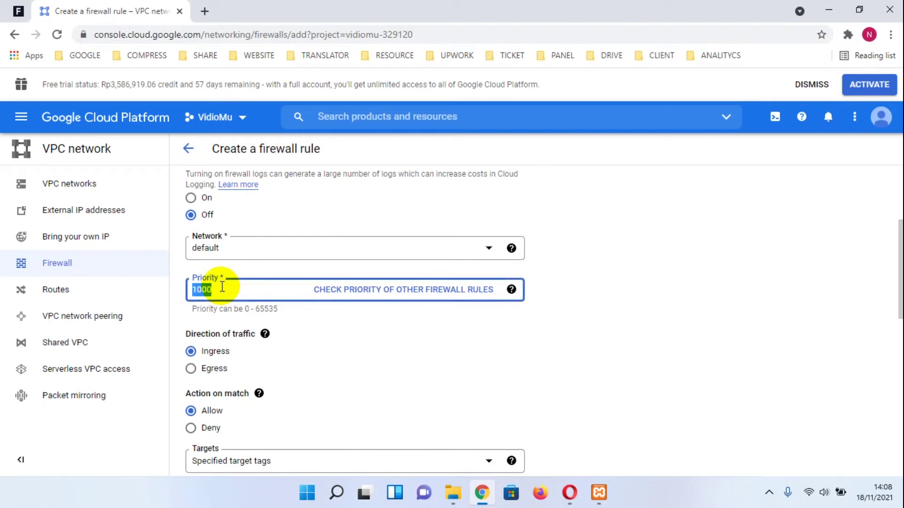
type("1")
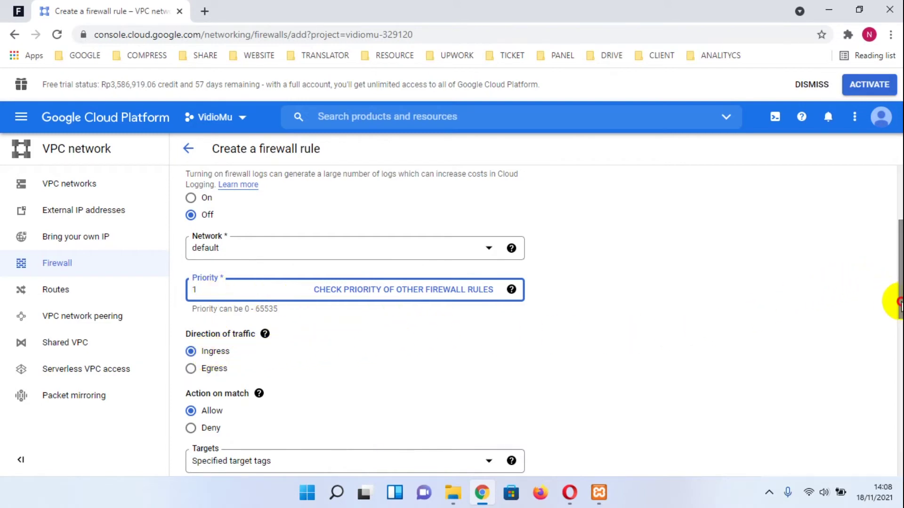
Step: Set the rule's targets to All instances in the network
left_click_drag(900, 305, 898, 338)
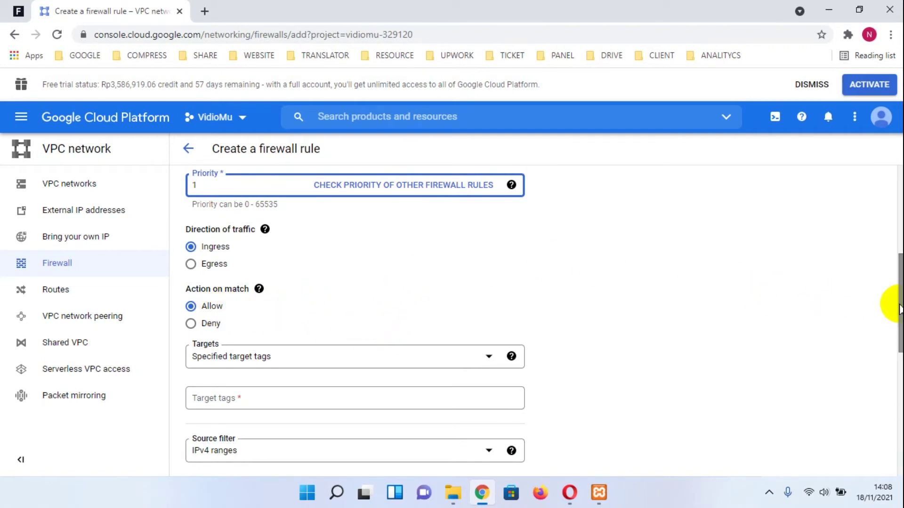
left_click_drag(899, 309, 866, 327)
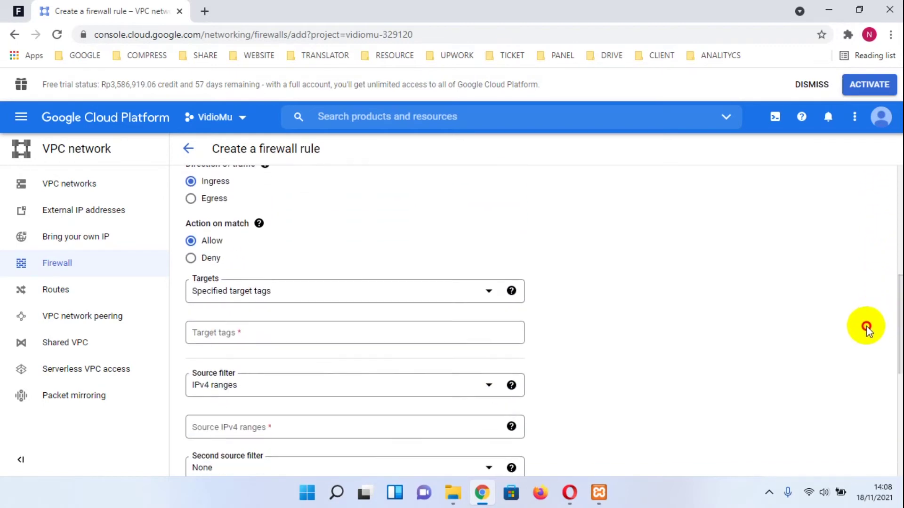
left_click(422, 297)
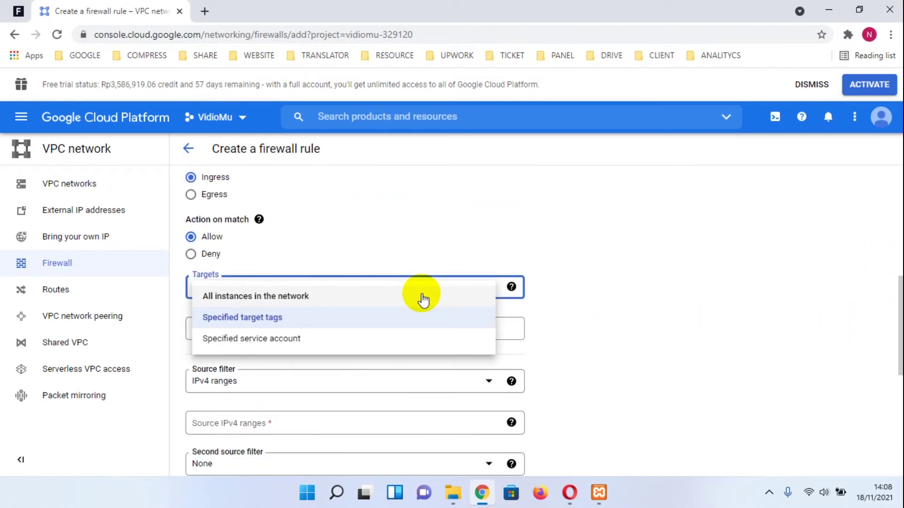
left_click(418, 248)
left_click(398, 292)
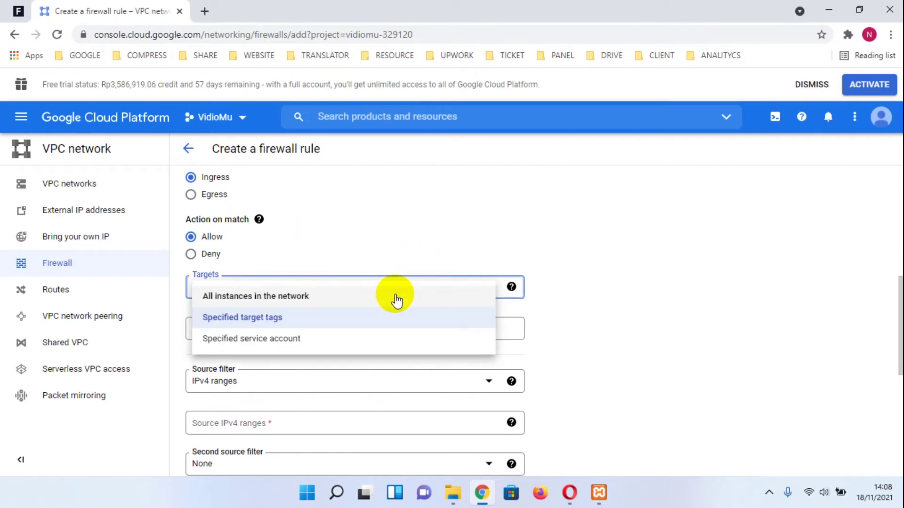
left_click(299, 297)
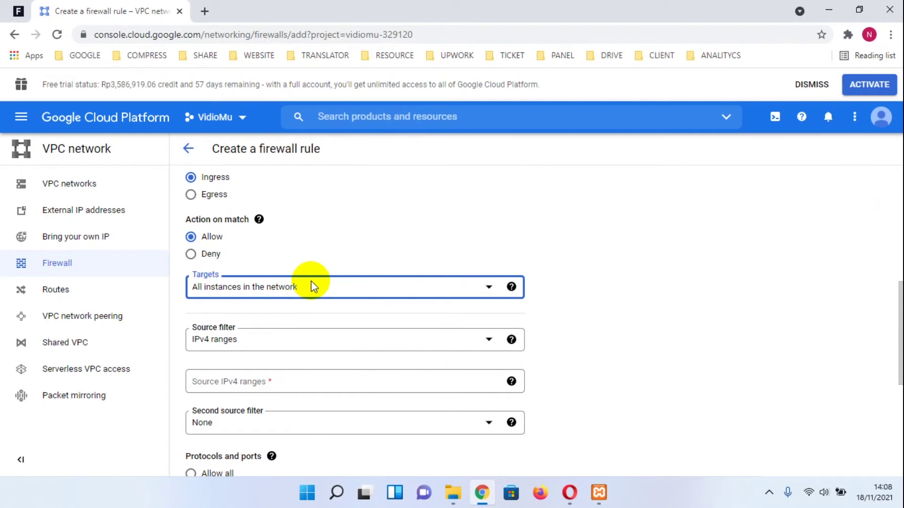
Step: Try Specified service account as the target with both account scopes, and return the targets to All instances in the network
left_click(311, 286)
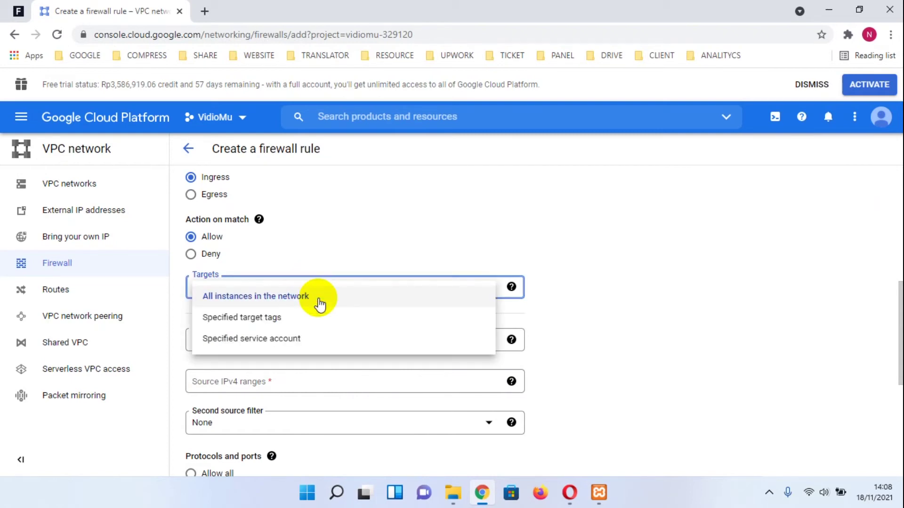
left_click(313, 340)
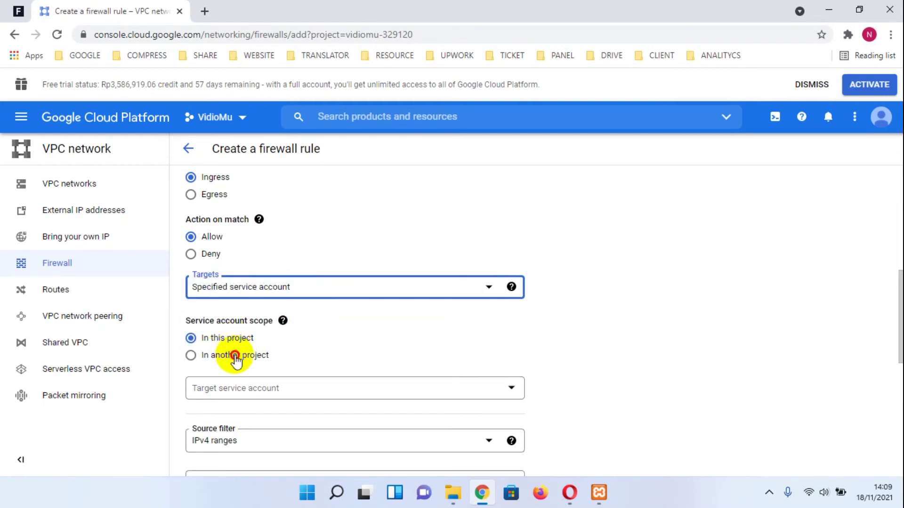
left_click(235, 355)
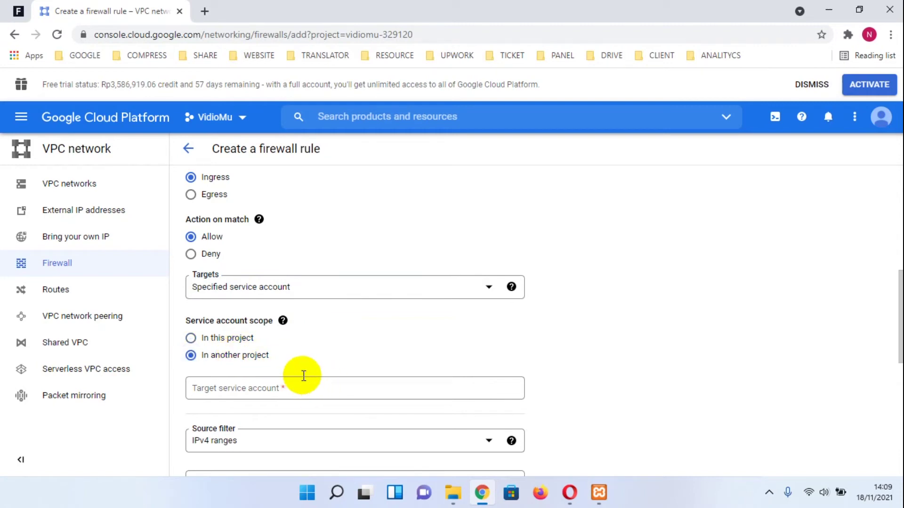
left_click(239, 339)
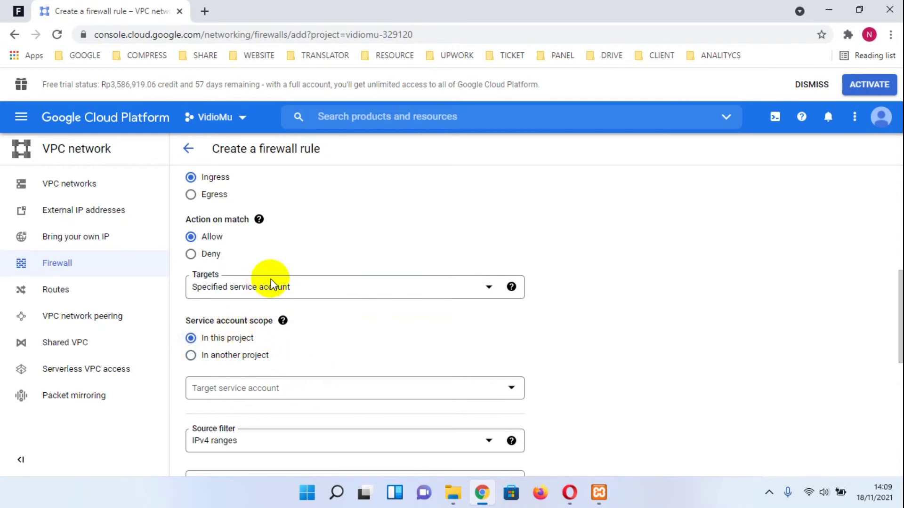
left_click(318, 298)
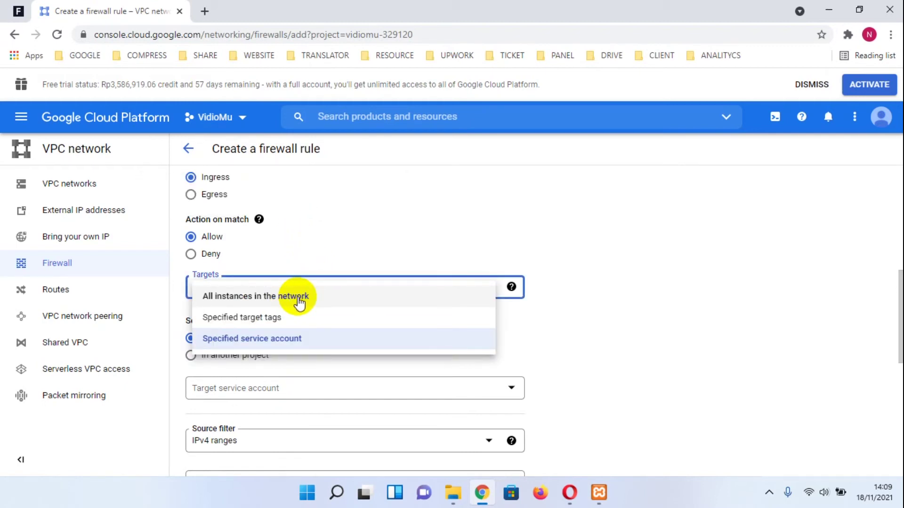
left_click(299, 301)
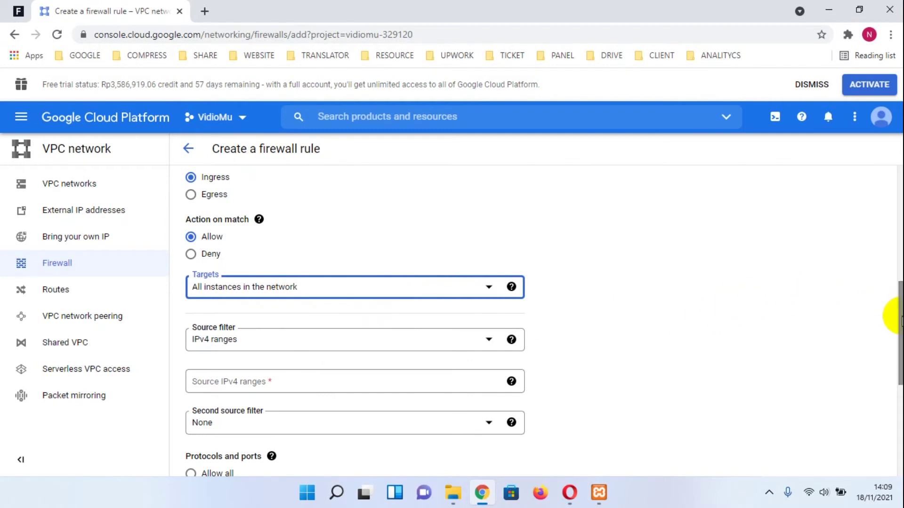
Step: Choose IPv4 ranges as the source filter and enter 0.0.0.0 as the source IPv4 range
left_click_drag(900, 316, 888, 339)
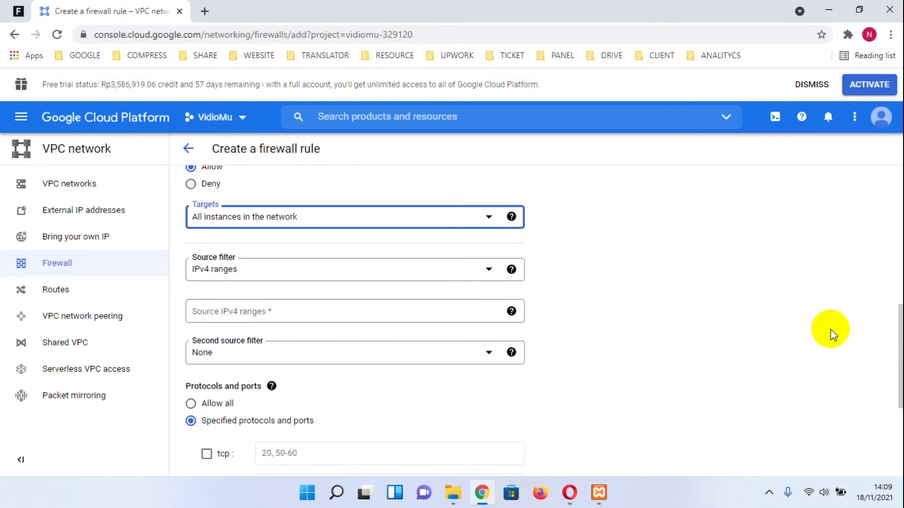
left_click(314, 277)
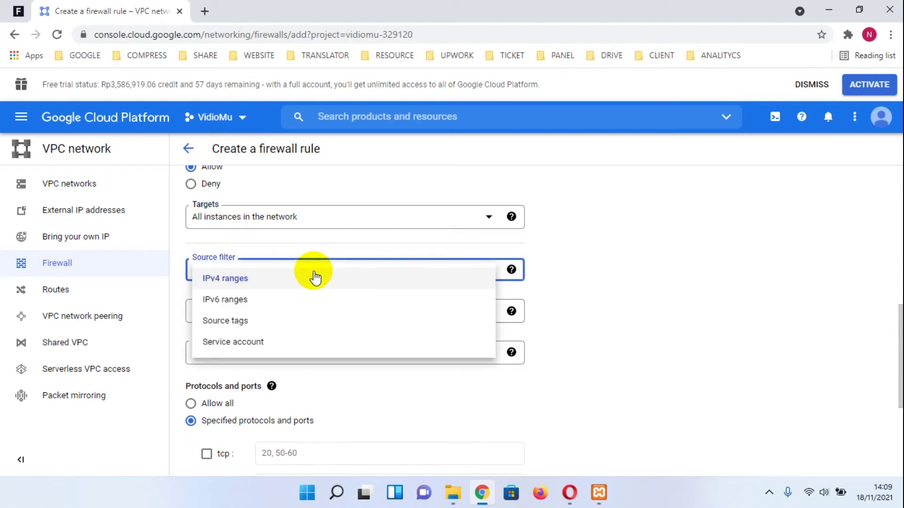
left_click(314, 277)
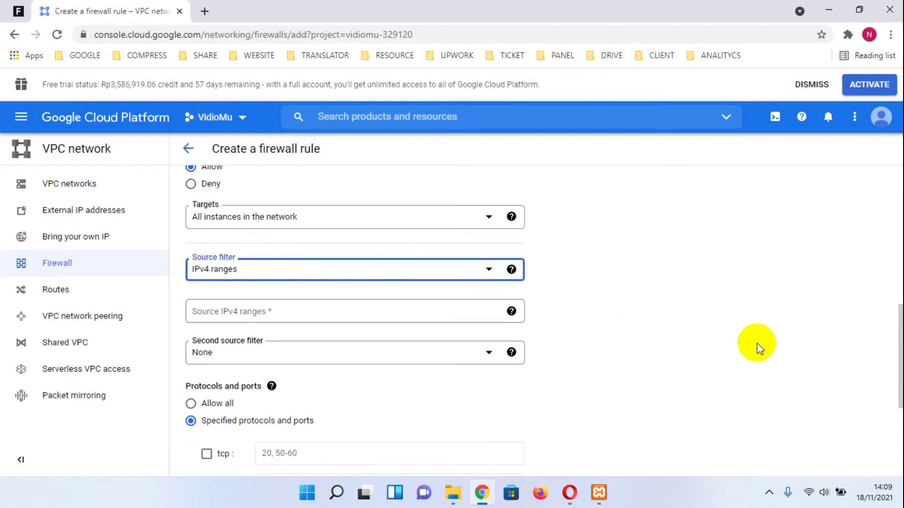
left_click_drag(897, 353, 900, 376)
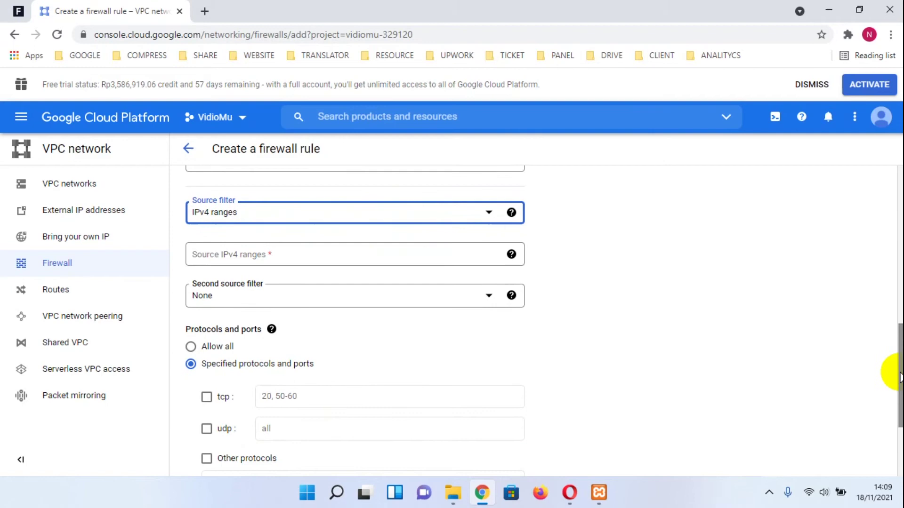
left_click(327, 256)
type("0.0.0.0")
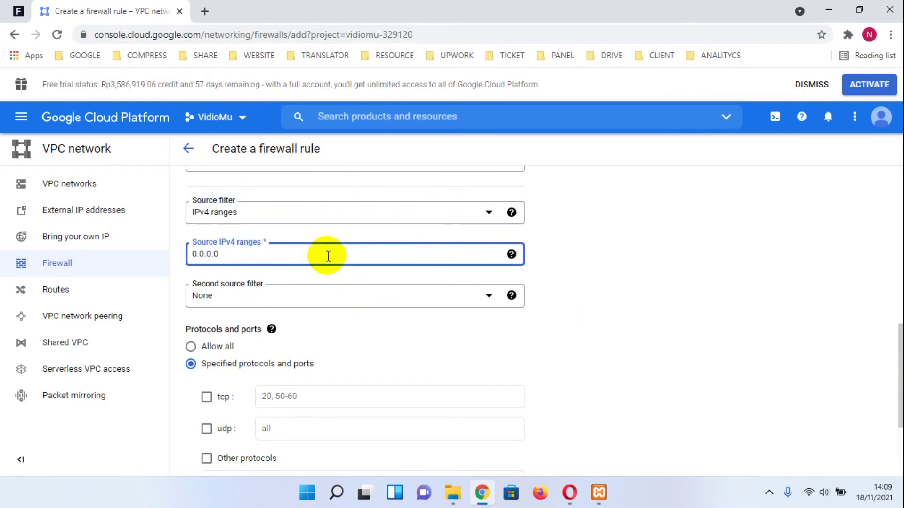
Step: Complete the source IPv4 range as 0.0.0.0/0
type("/0")
left_click_drag(328, 256, 172, 252)
left_click(215, 257)
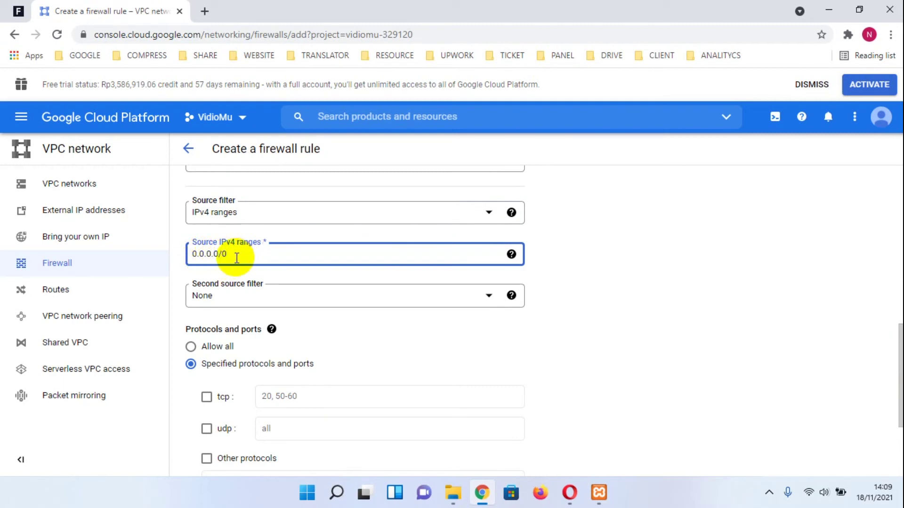
left_click_drag(225, 250, 186, 246)
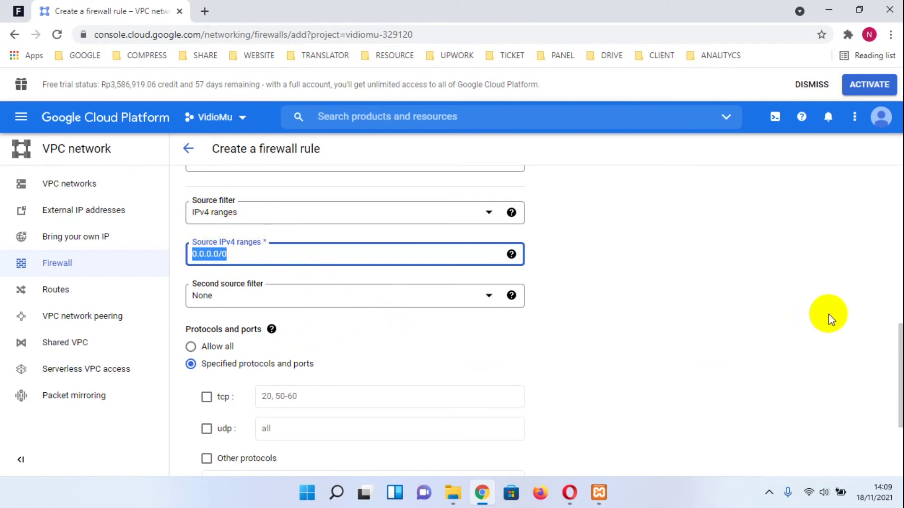
Step: Enable tcp under the specified protocols and ports and set its port to 999
scroll(894, 363, "down", 3)
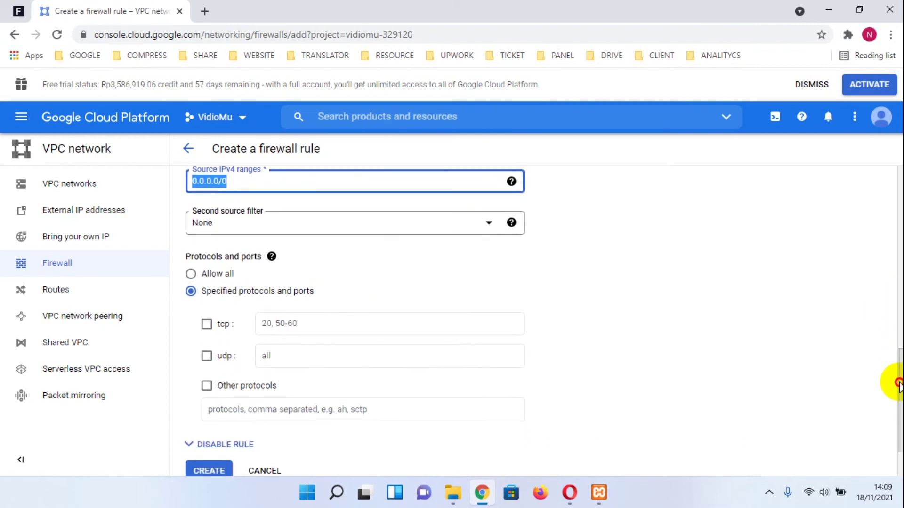
left_click(206, 323)
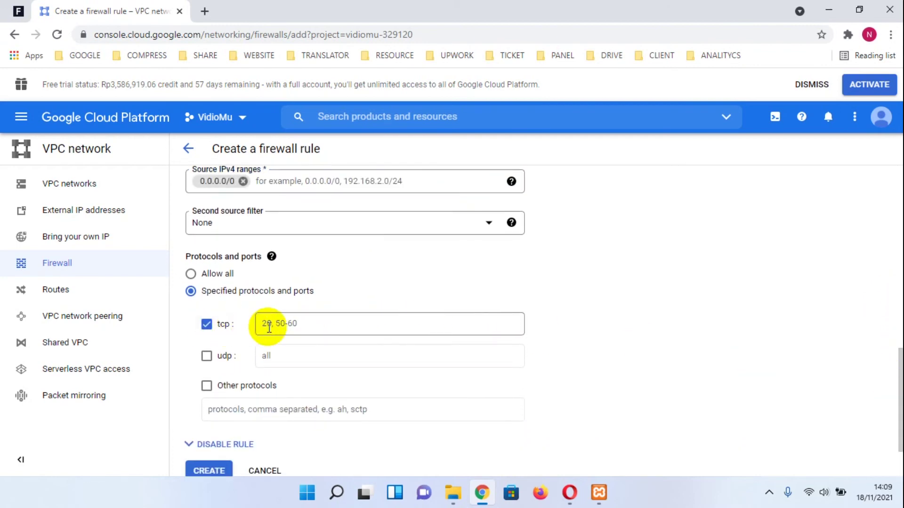
left_click(297, 323)
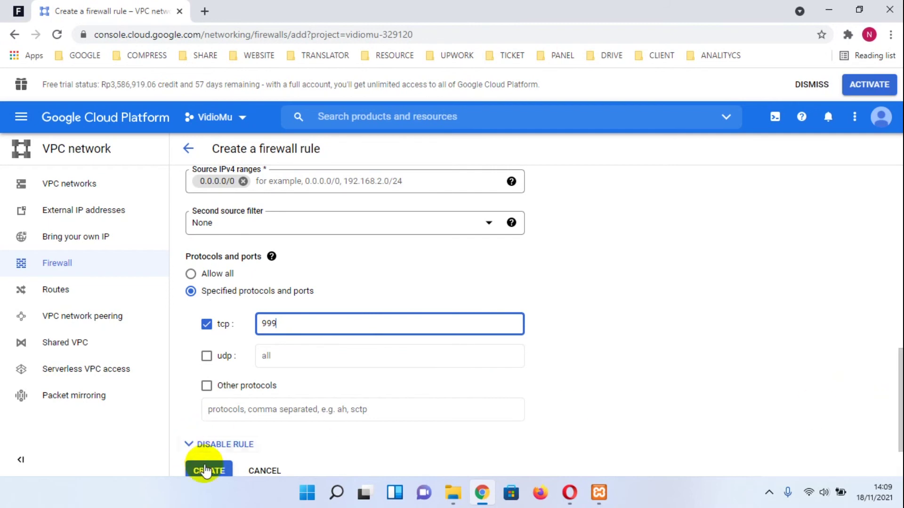
Step: Review the firewall rule's settings and create the rule
left_click_drag(899, 409, 898, 323)
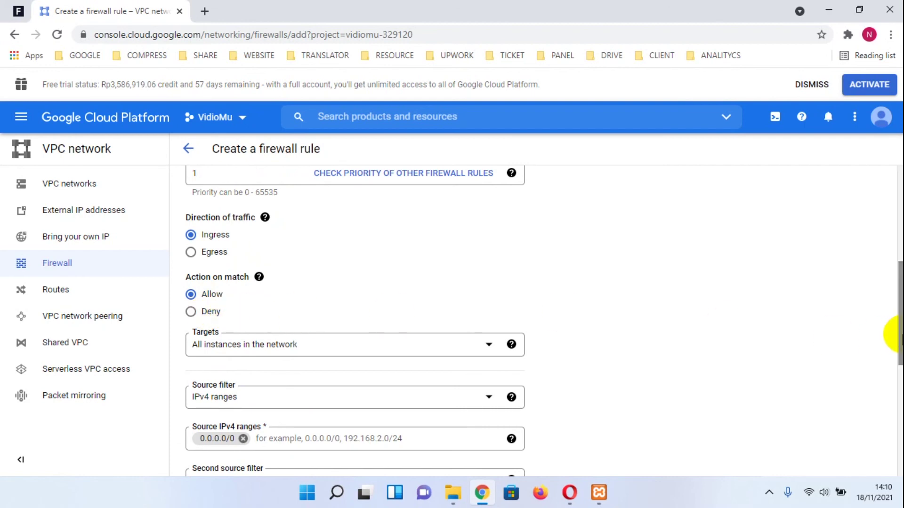
left_click_drag(898, 338, 883, 451)
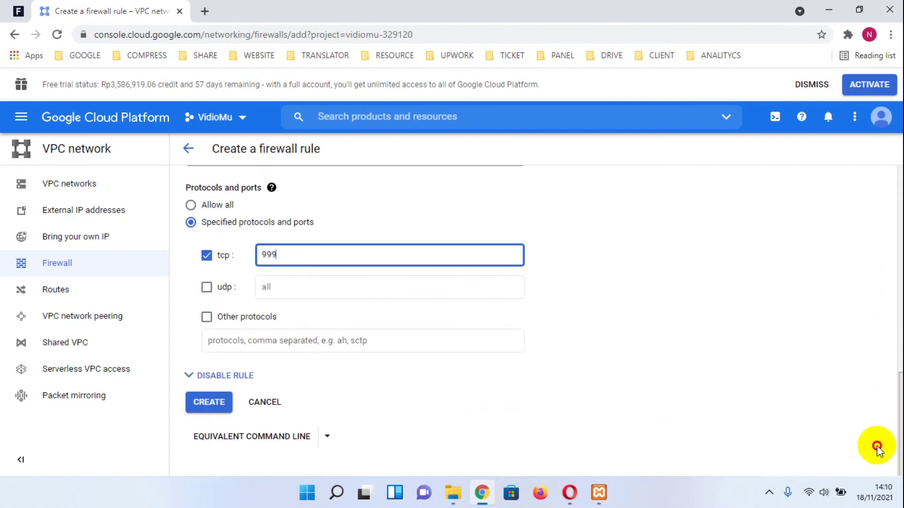
left_click(214, 410)
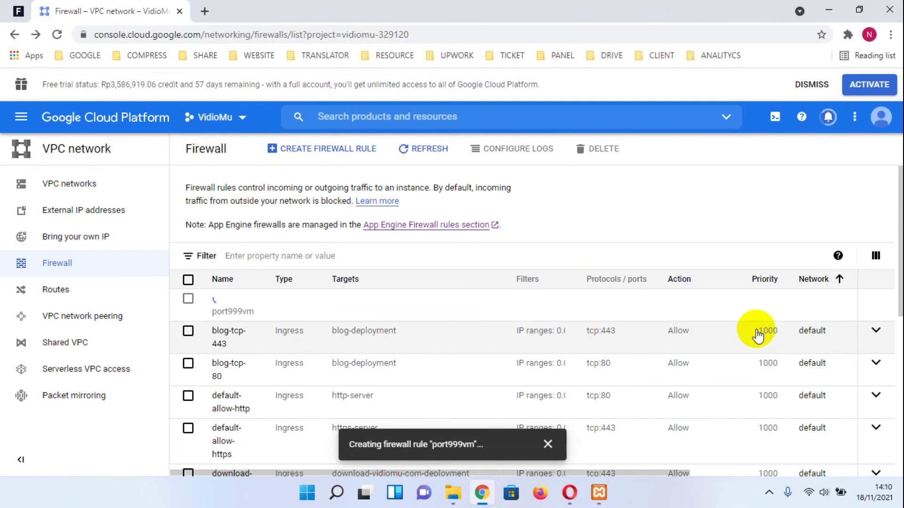
mouse_move(224, 313)
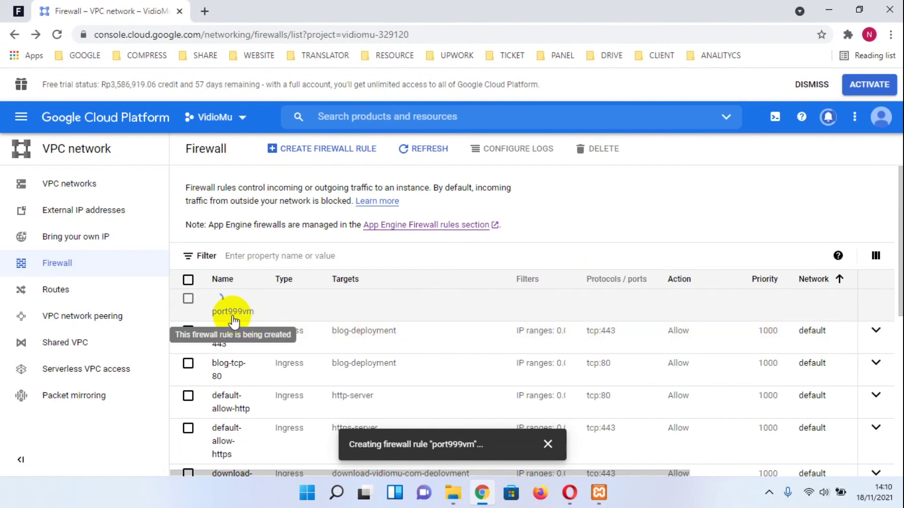